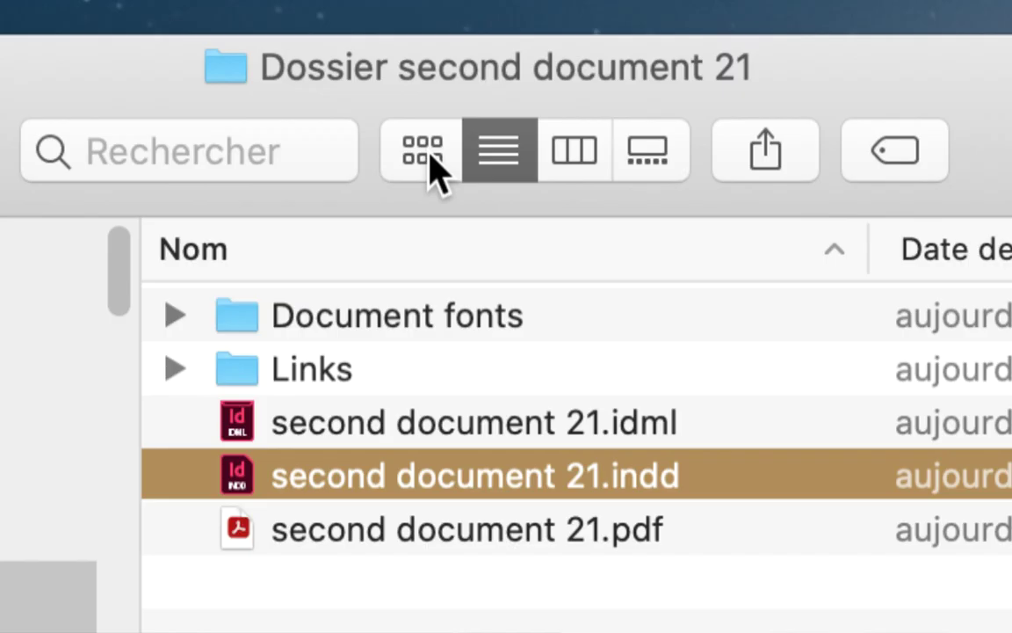
- Widen the Dossier second document 21 folder window and display its contents as a list
left_click(429, 155)
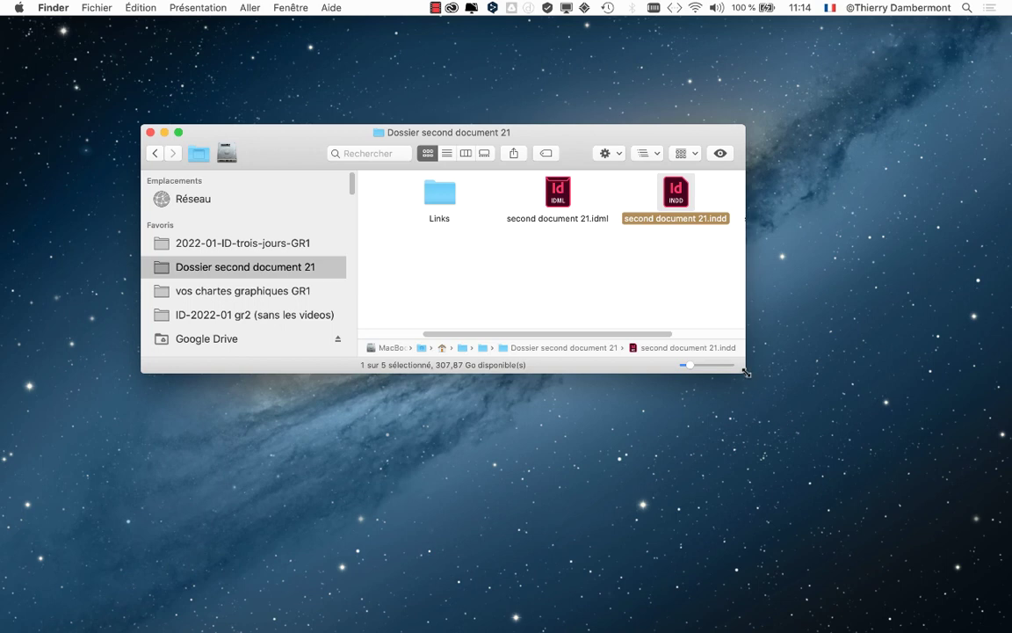
left_click_drag(745, 371, 905, 389)
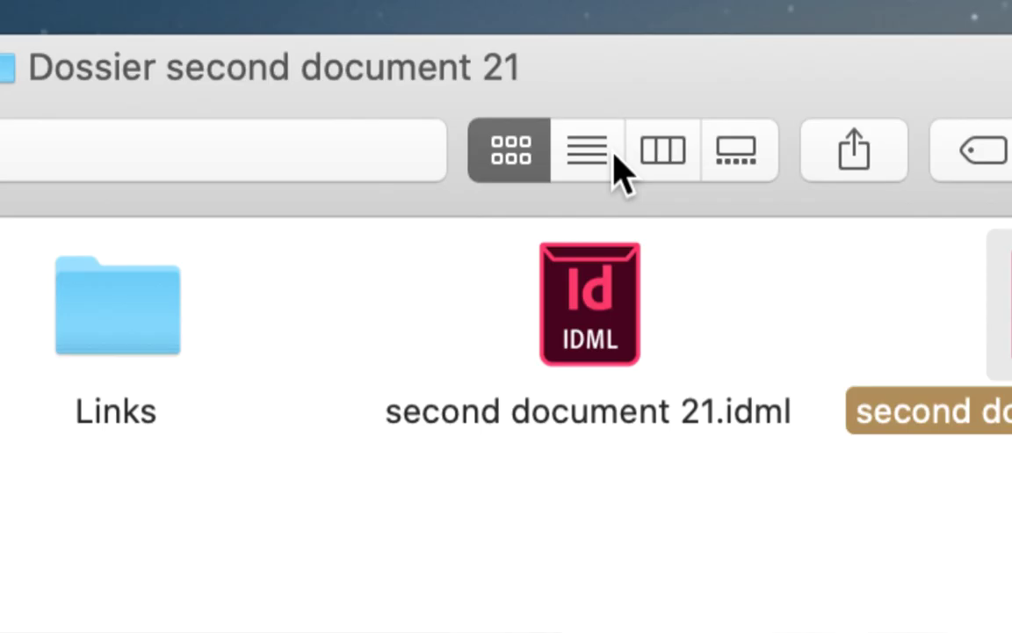
left_click(610, 153)
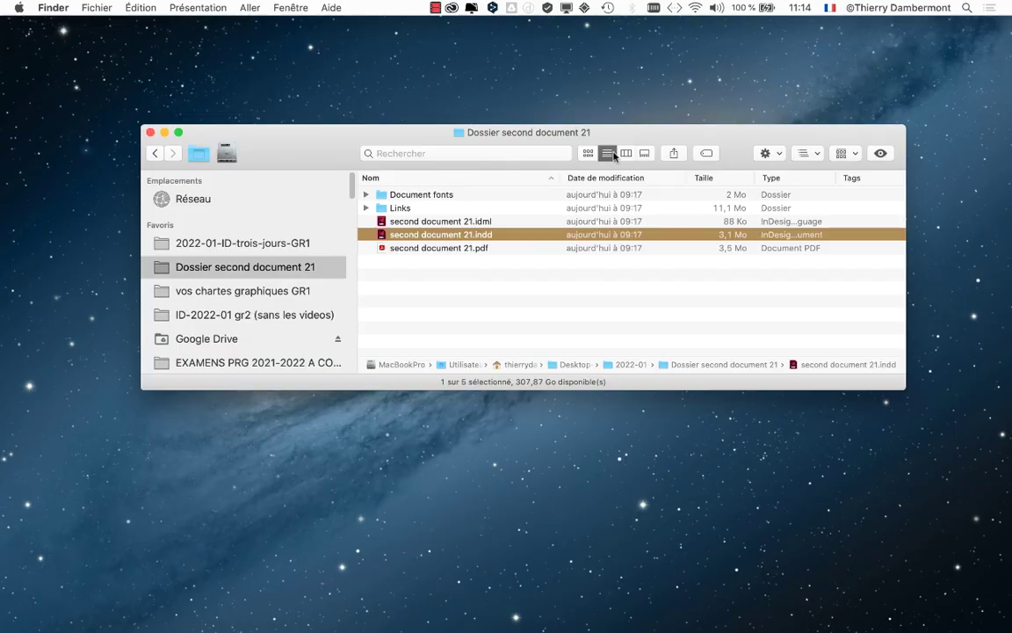
- Reposition the folder window and open second document 21.idml in InDesign
left_click_drag(395, 218, 316, 148)
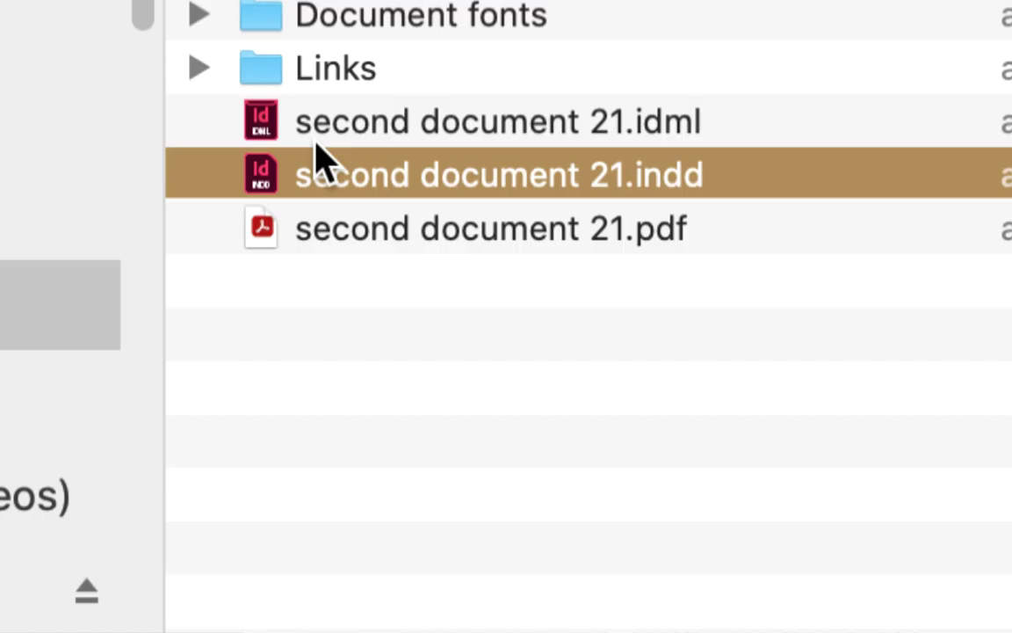
left_click(318, 136)
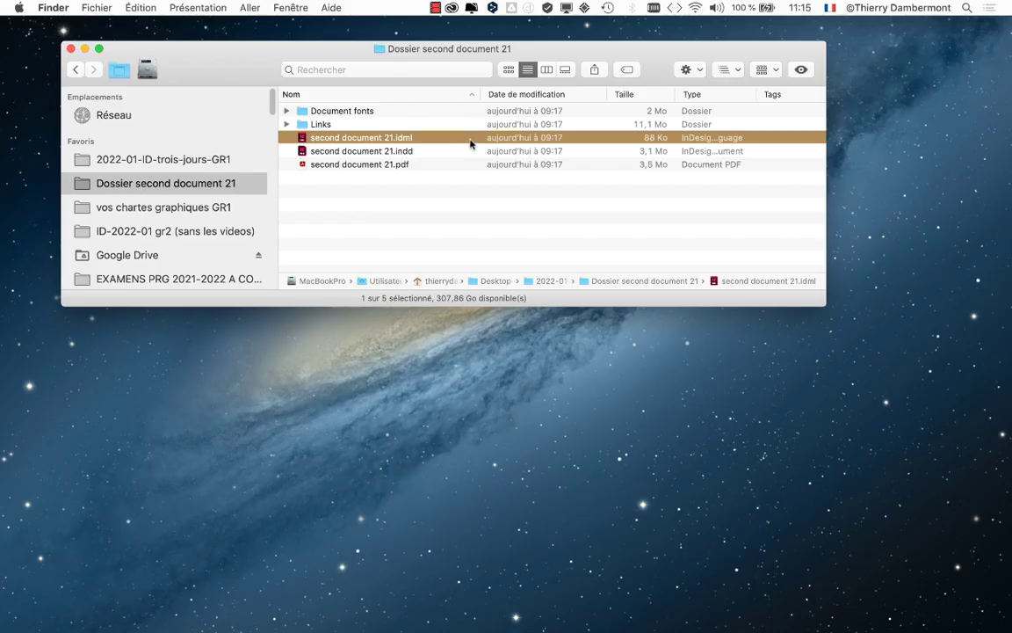
double_click(926, 138)
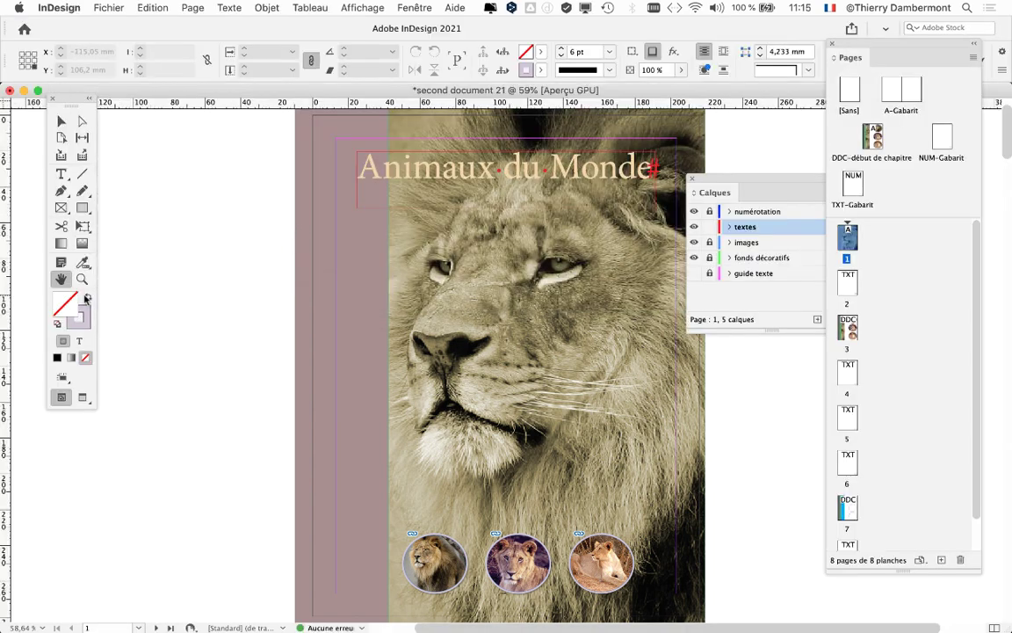
- Fit the cover page in the window and review the layout of the document's eight pages, returning to the cover
key("super+0")
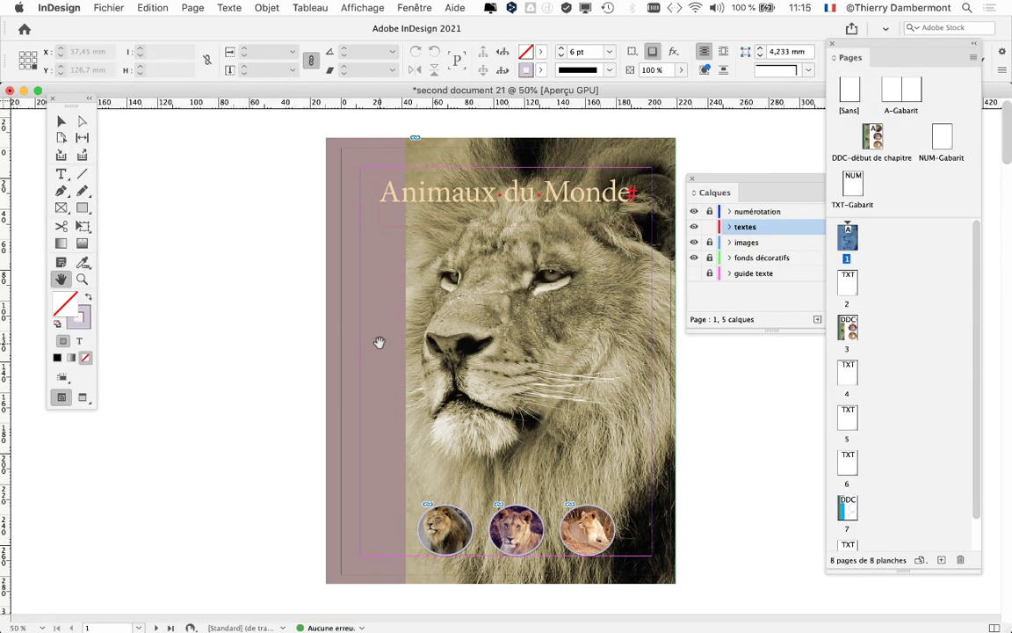
scroll(379, 342, "down", 15)
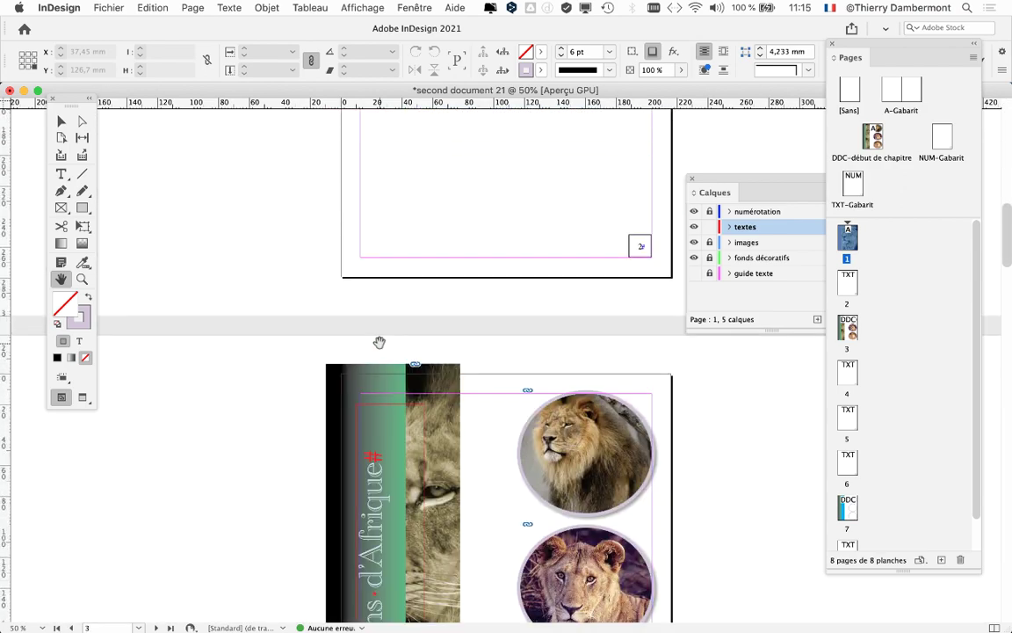
scroll(379, 342, "down", 10)
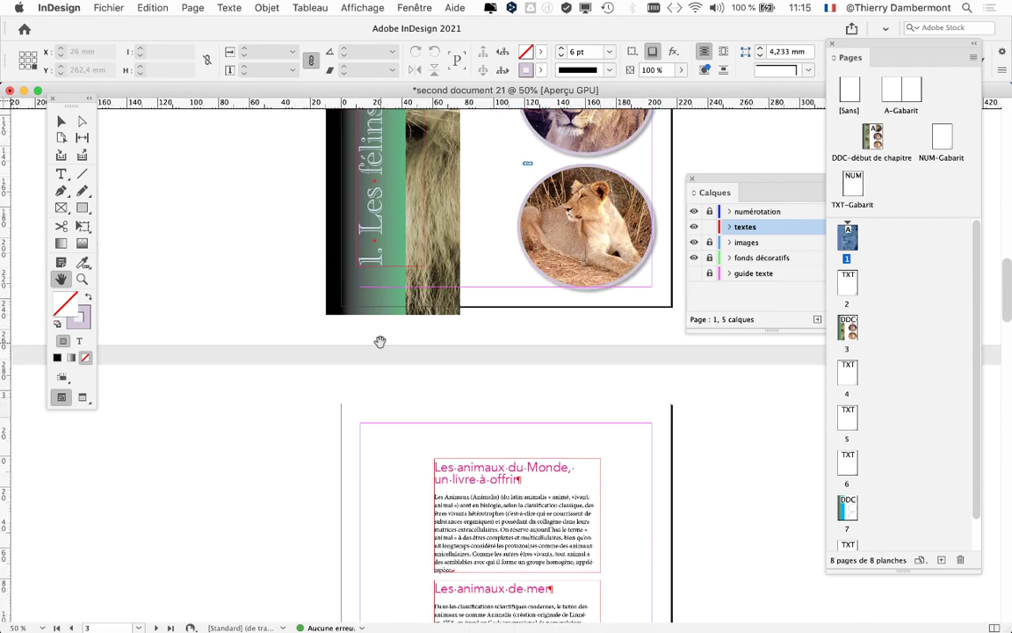
scroll(380, 342, "down", 12)
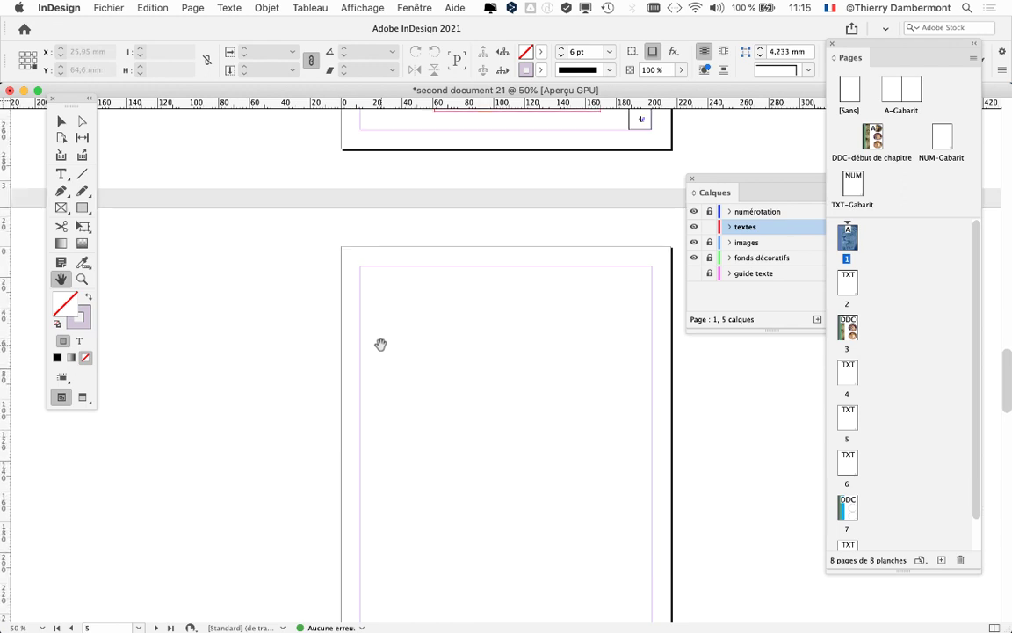
scroll(380, 343, "down", 12)
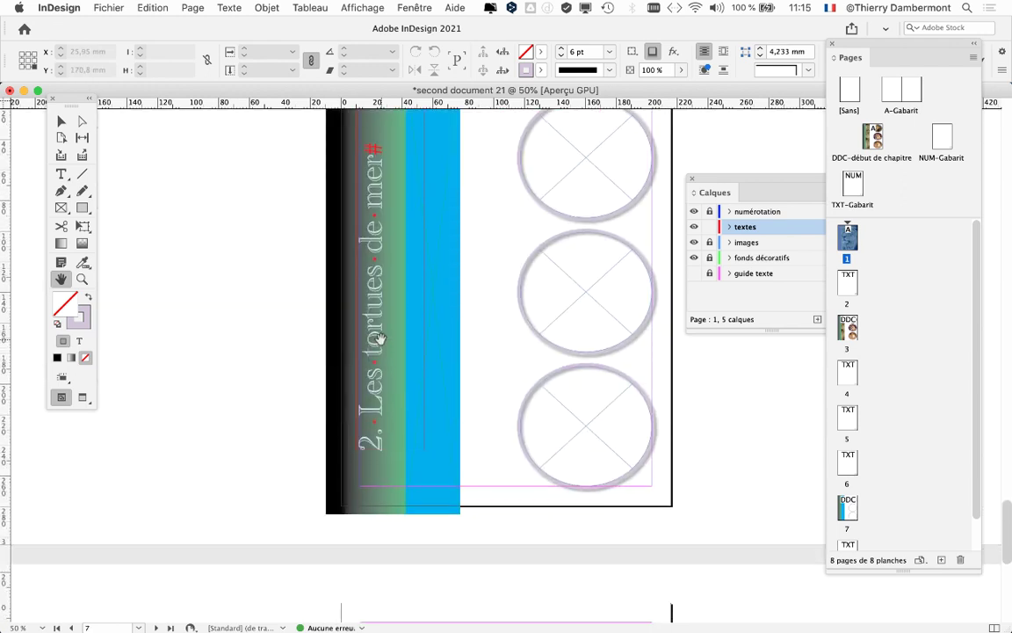
scroll(379, 340, "down", 8)
scroll(380, 341, "up", 6)
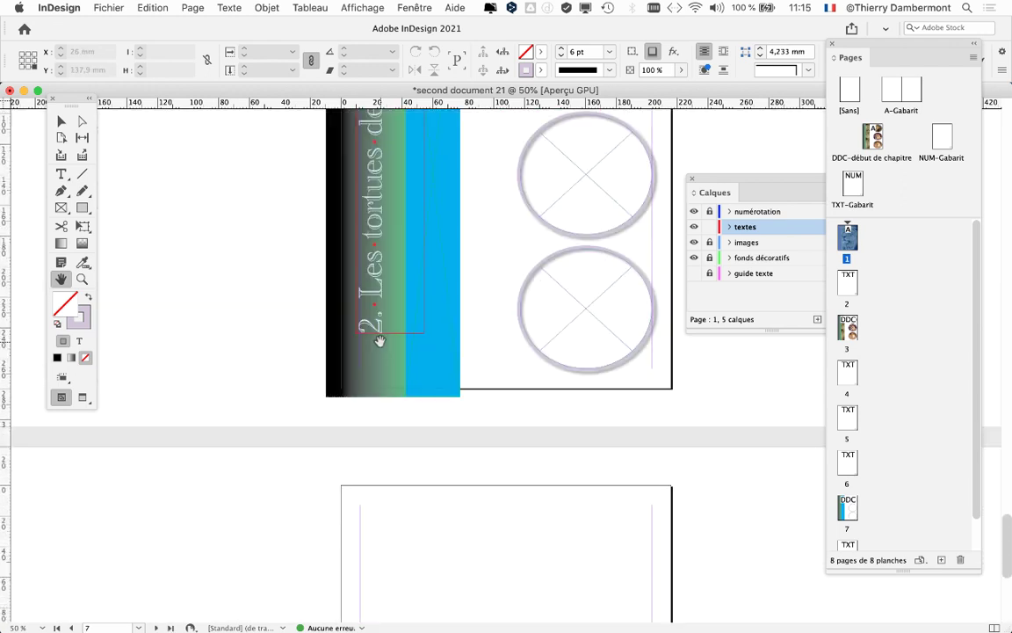
scroll(380, 341, "up", 8)
scroll(379, 341, "up", 20)
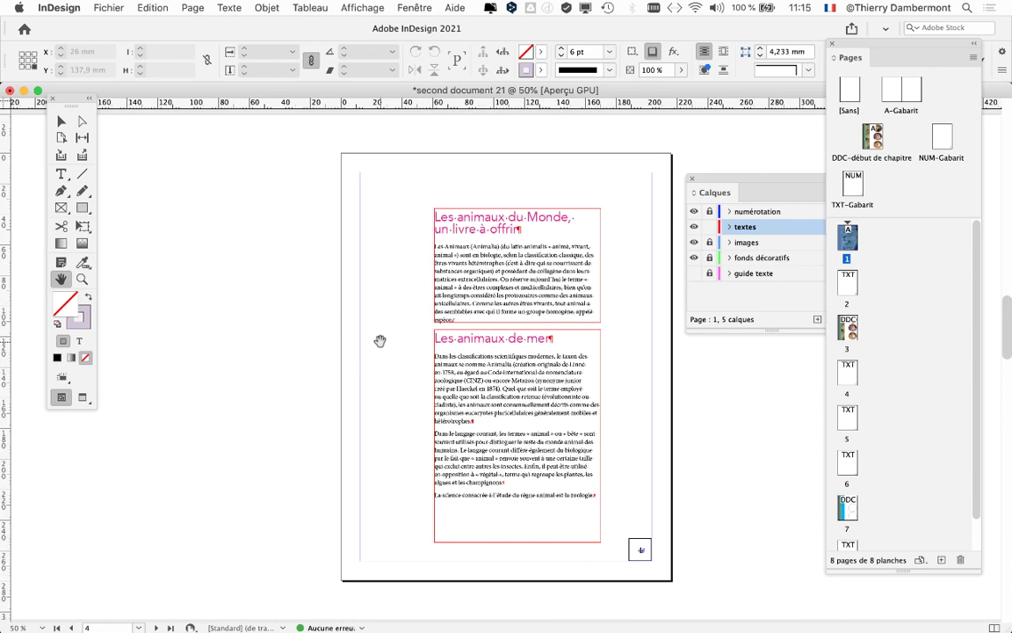
scroll(379, 340, "up", 15)
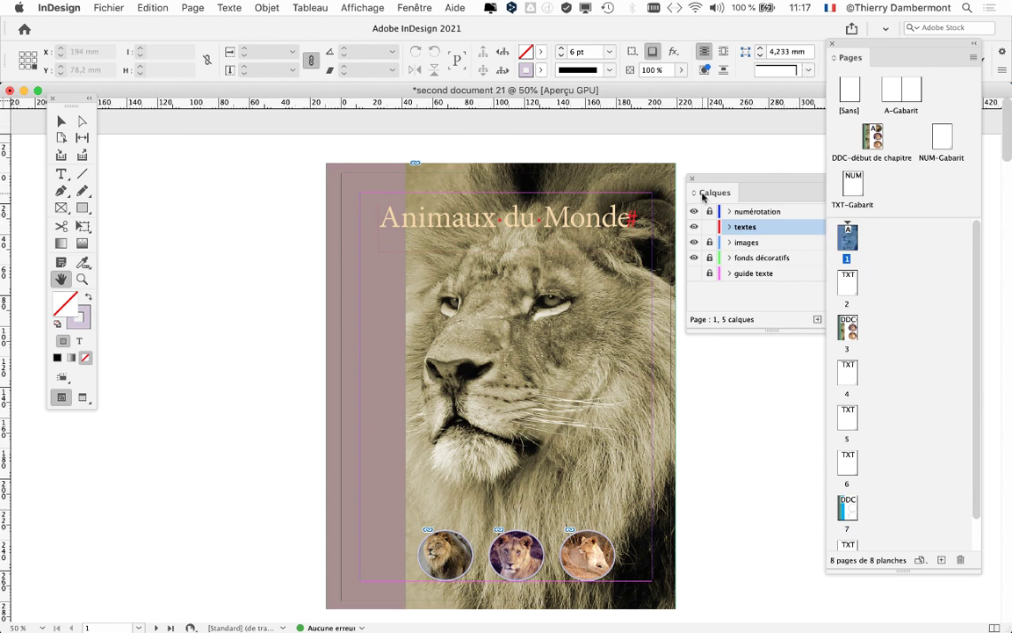
- Save the opened document as second document 22.indd in the folder Dossier second document 21
left_click(111, 7)
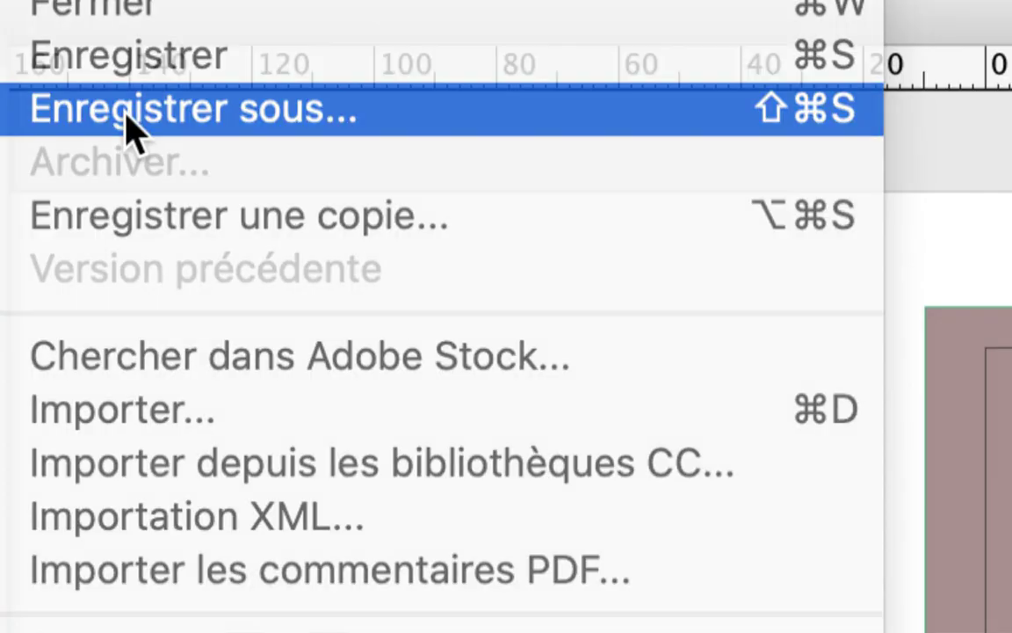
left_click(126, 123)
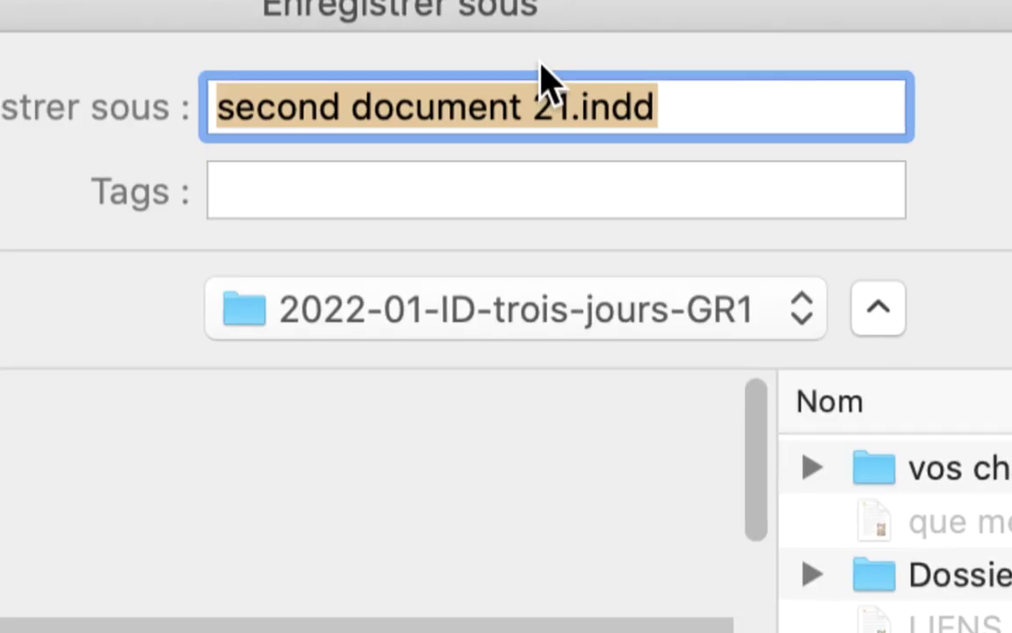
left_click(542, 73)
key("shift+Right")
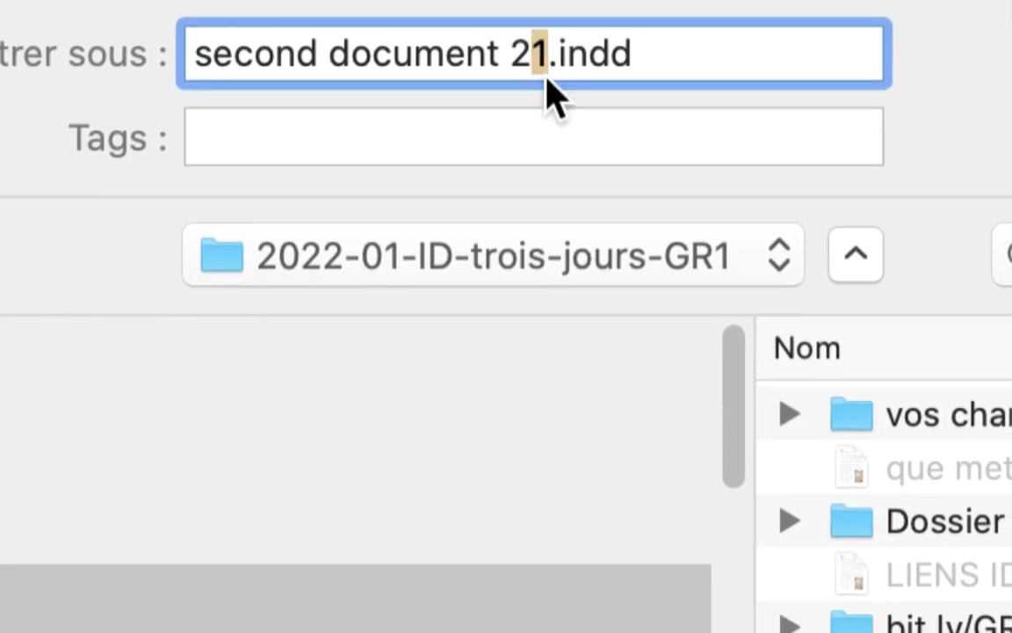
type("2")
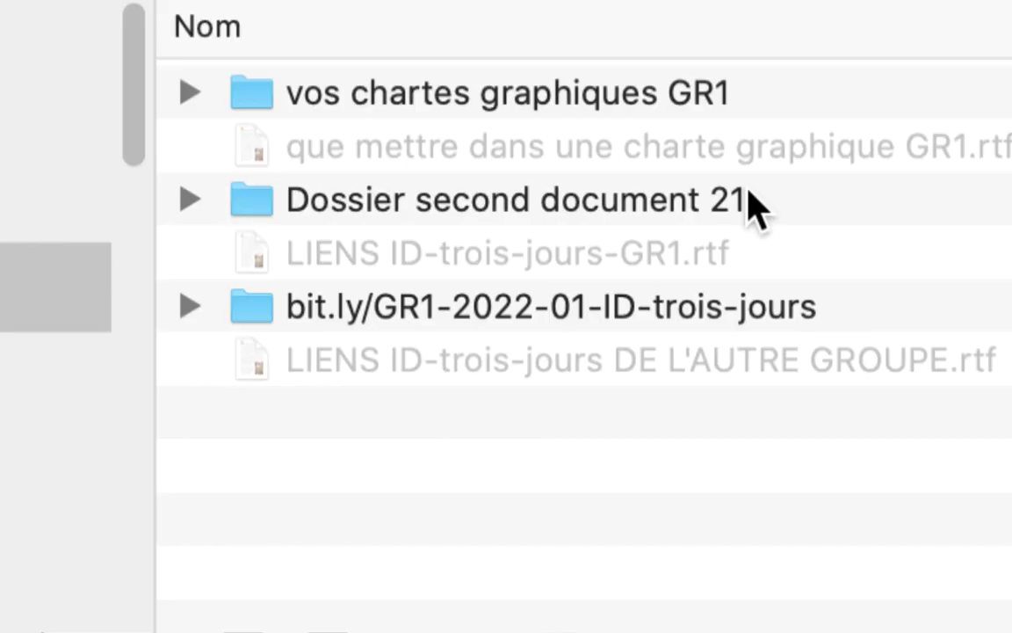
left_click(773, 211)
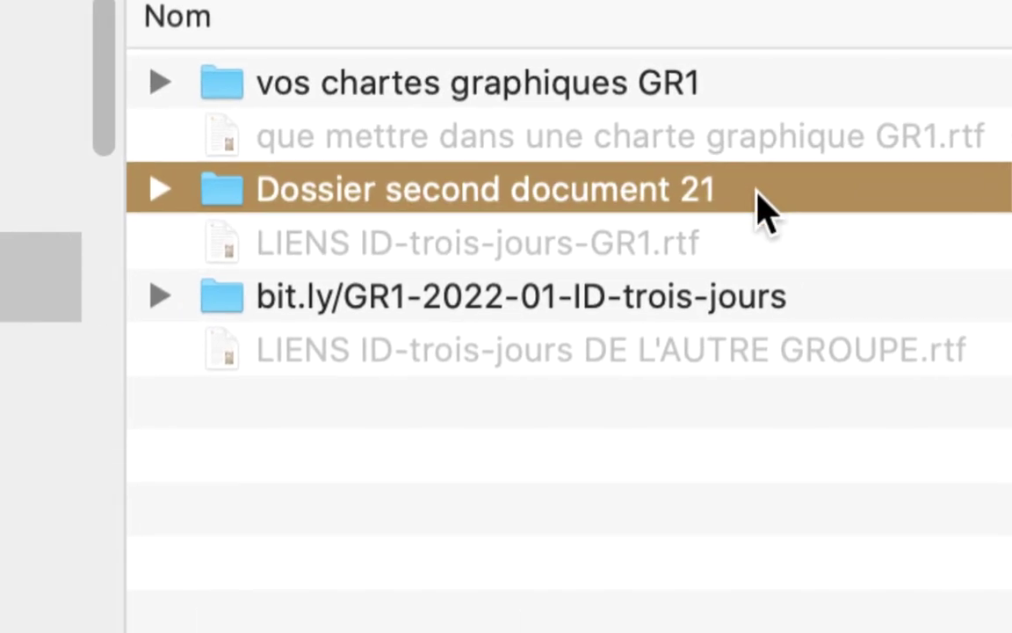
double_click(764, 211)
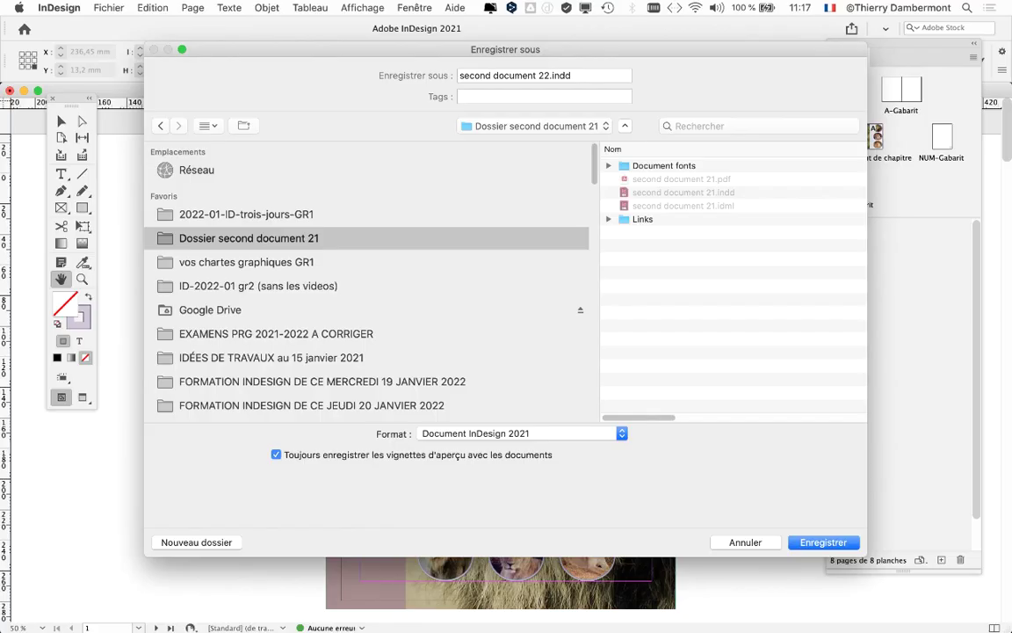
key("Return")
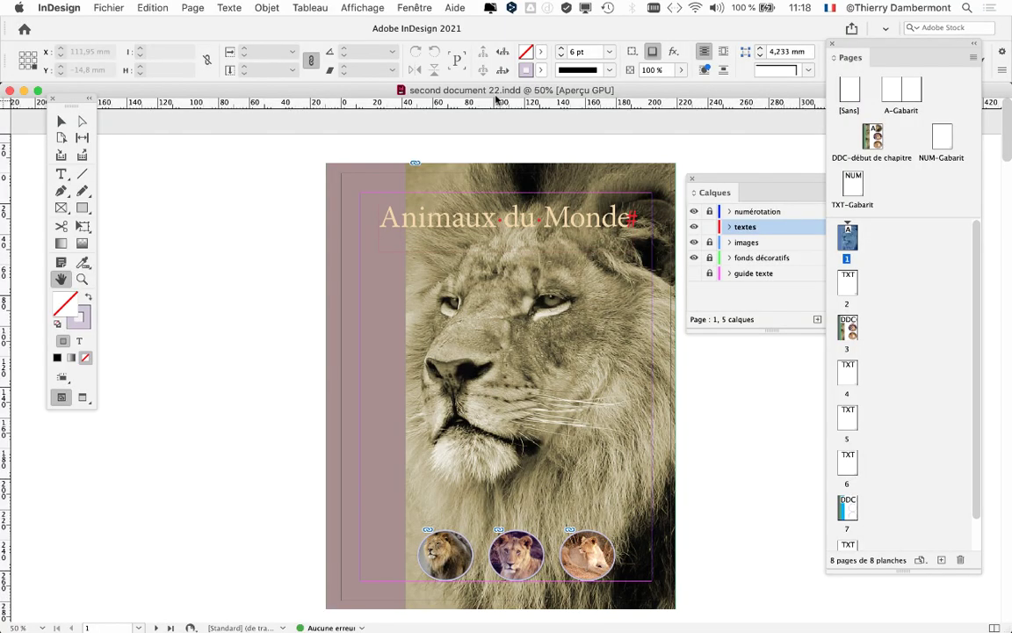
- Review the available save formats, keep Document InDesign 2021, and save again as second document 22.indd in the same folder
left_click(109, 7)
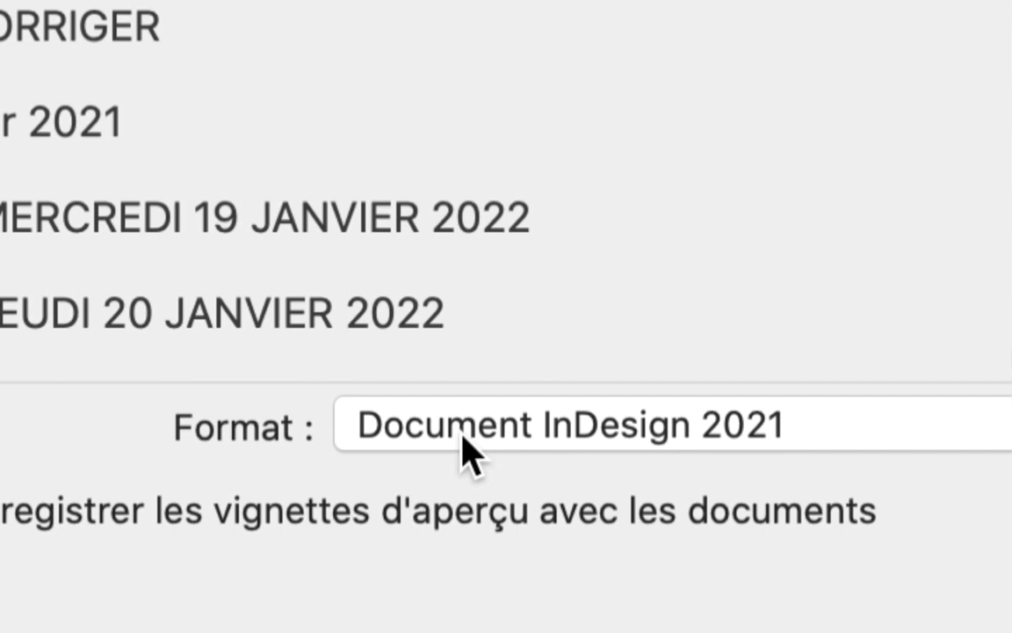
left_click(463, 435)
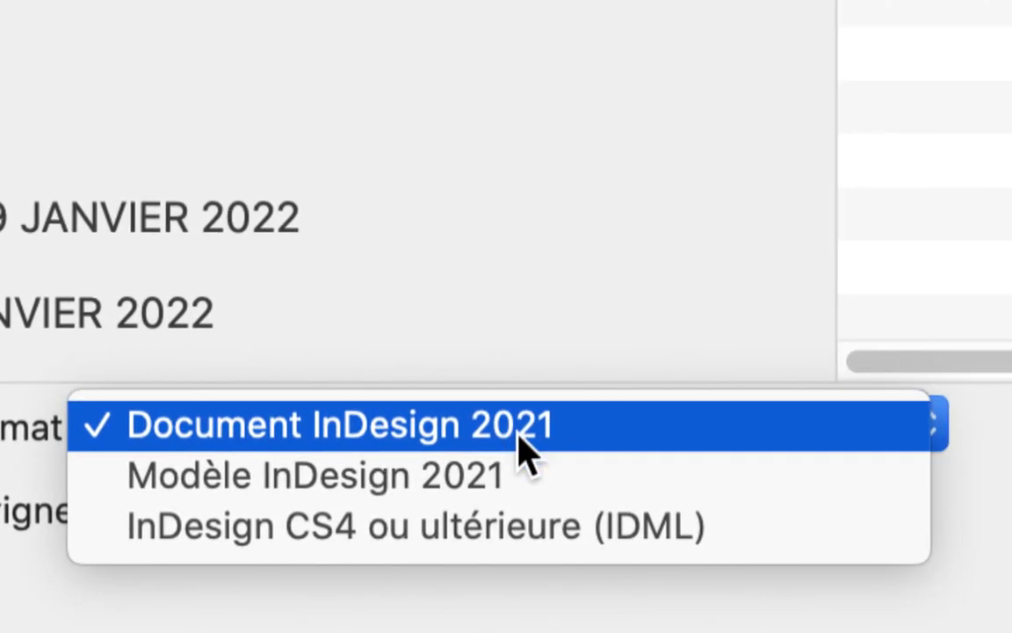
left_click(522, 452)
left_click(518, 445)
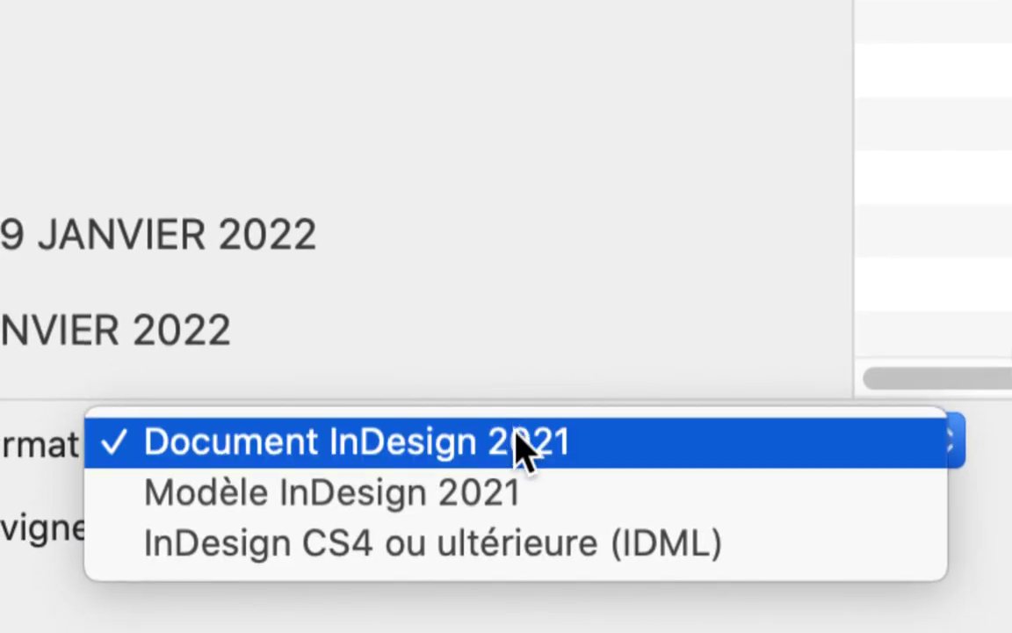
left_click(475, 341)
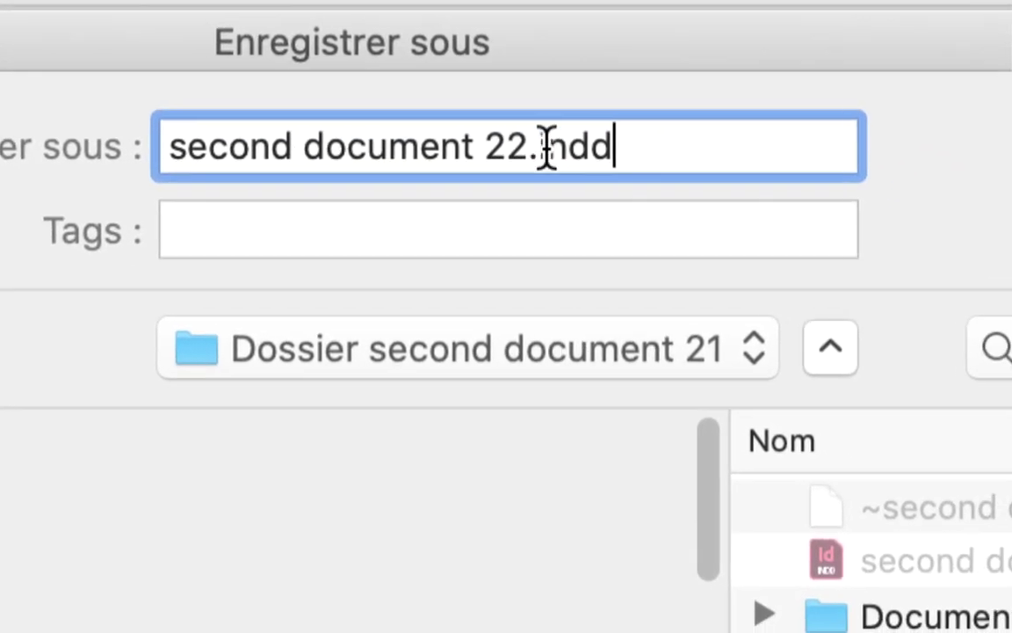
left_click_drag(559, 147, 488, 147)
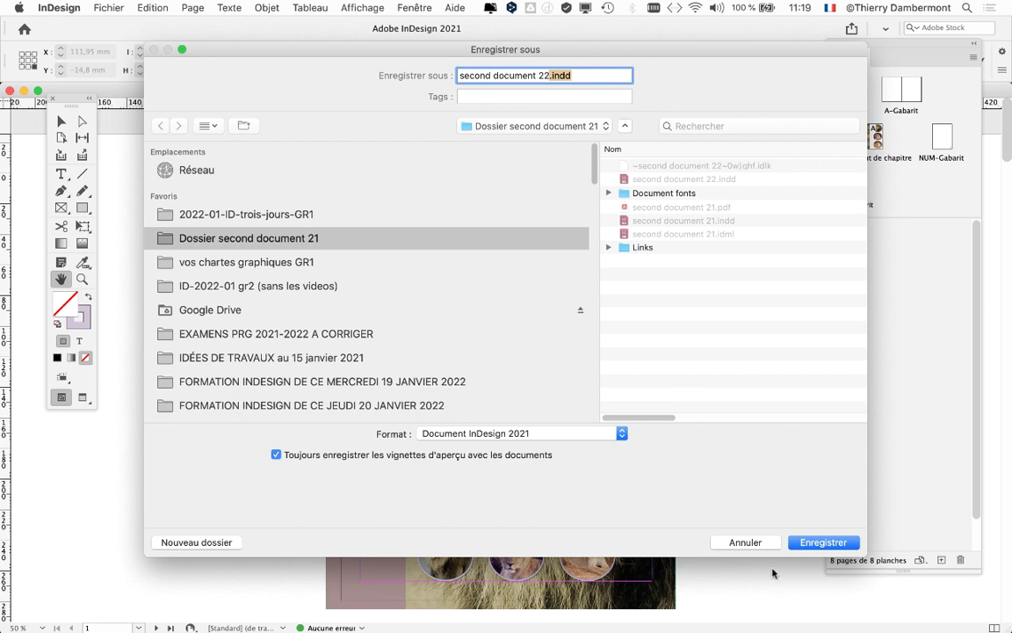
left_click(826, 542)
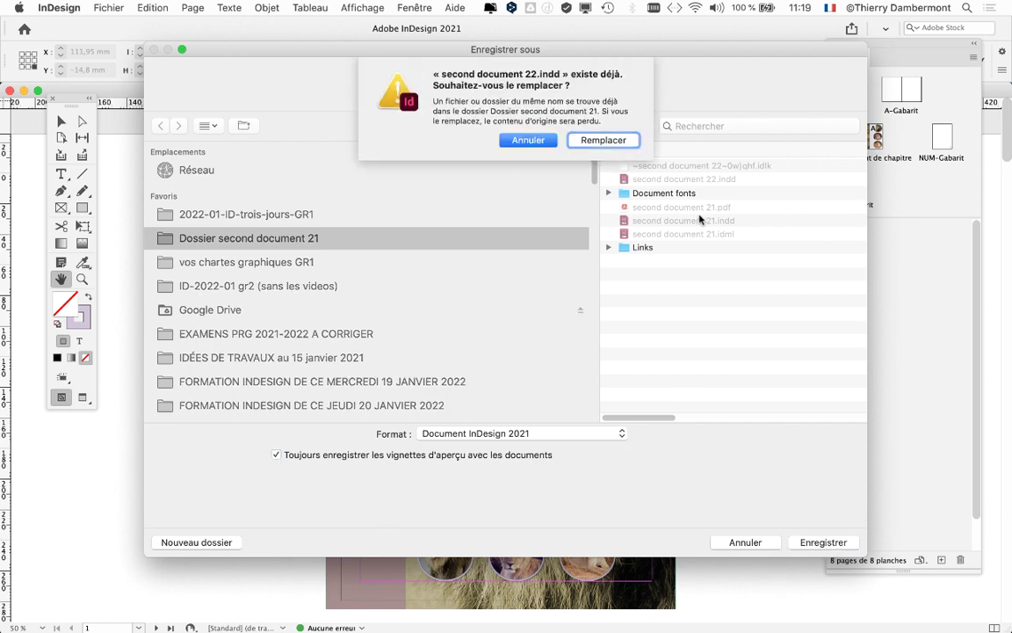